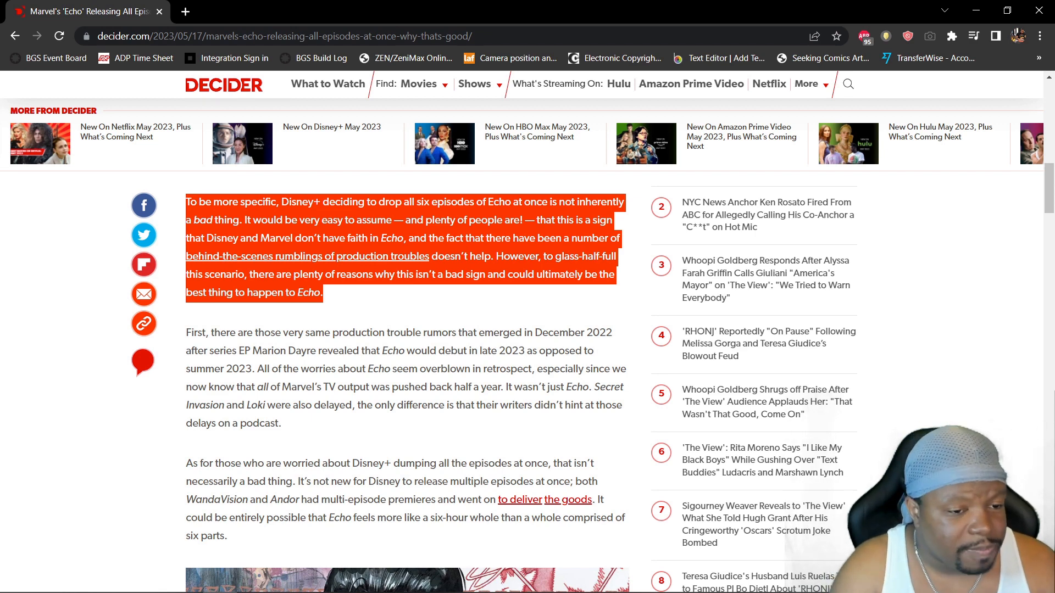
Deselect the highlighted paragraph about Disney+ releasing all Echo episodes together
left_click(412, 429)
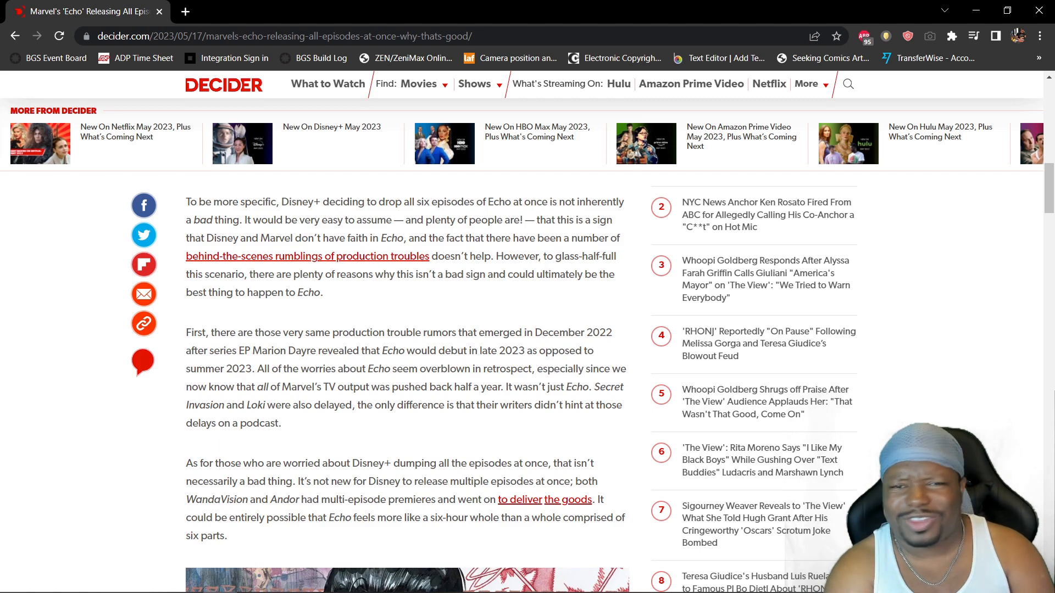
scroll(412, 329, "down", 8)
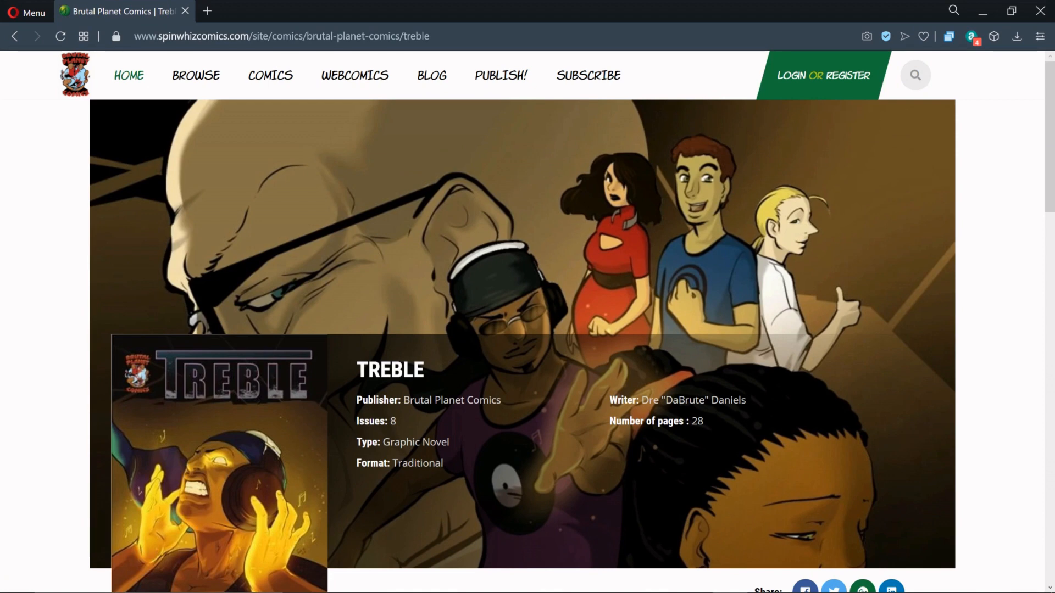
scroll(527, 329, "down", 3)
scroll(527, 329, "down", 2)
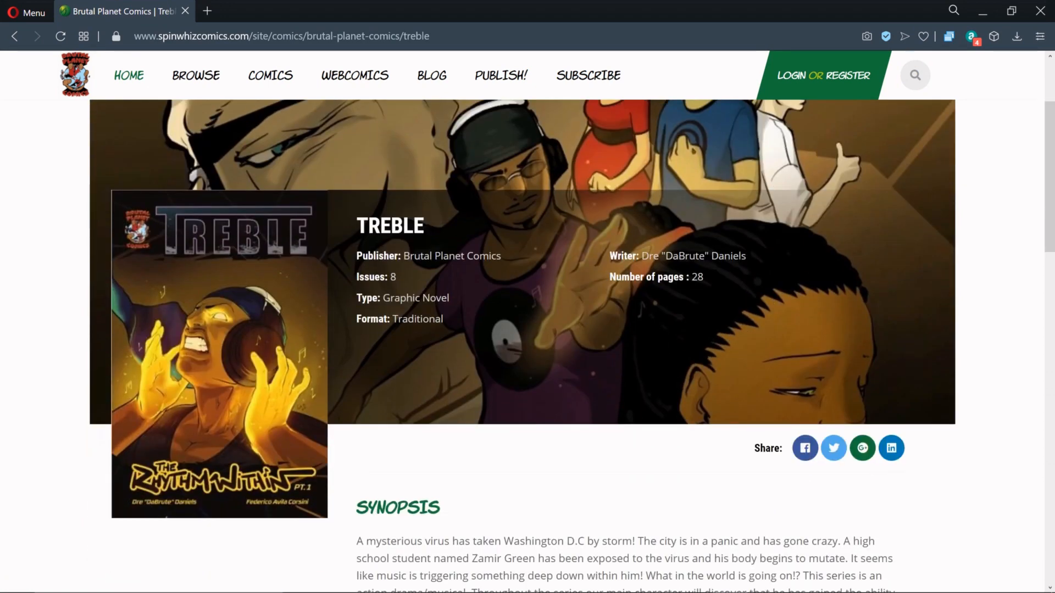
scroll(527, 330, "down", 4)
scroll(528, 329, "down", 3)
scroll(528, 330, "down", 3)
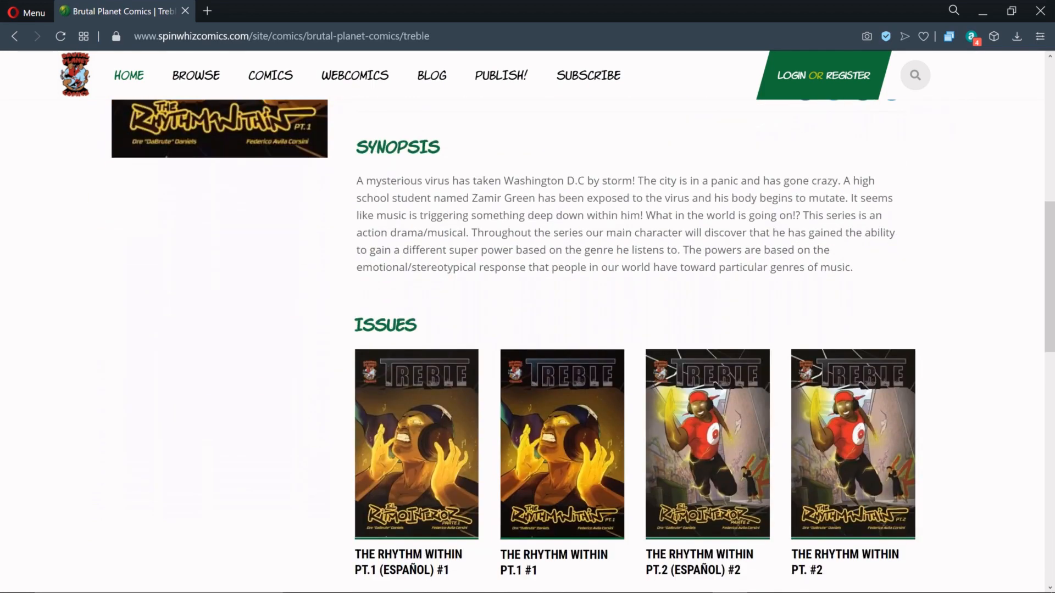
scroll(528, 330, "down", 3)
scroll(527, 330, "down", 3)
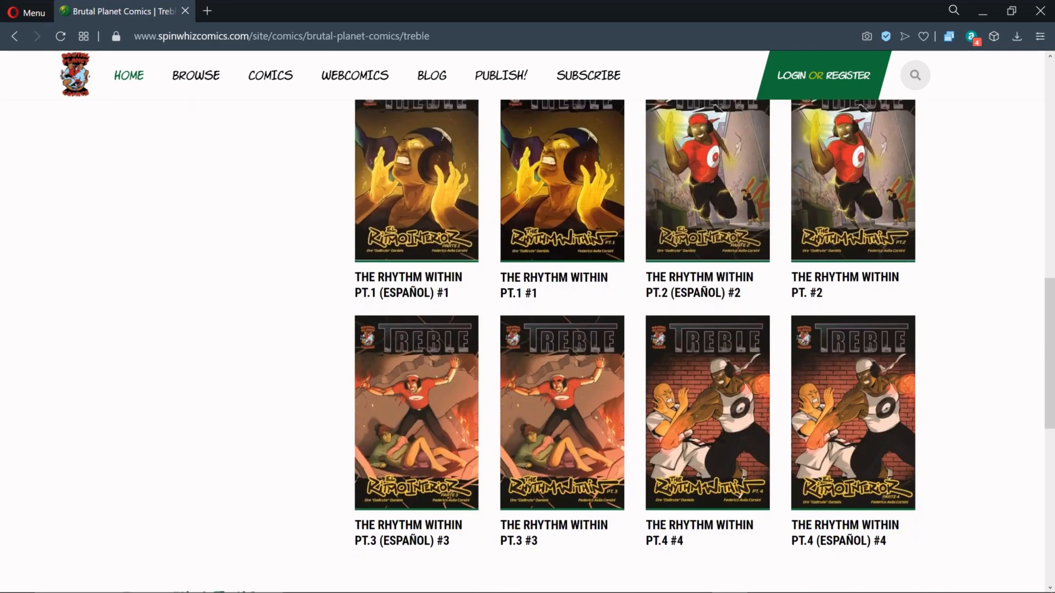
scroll(528, 329, "down", 2)
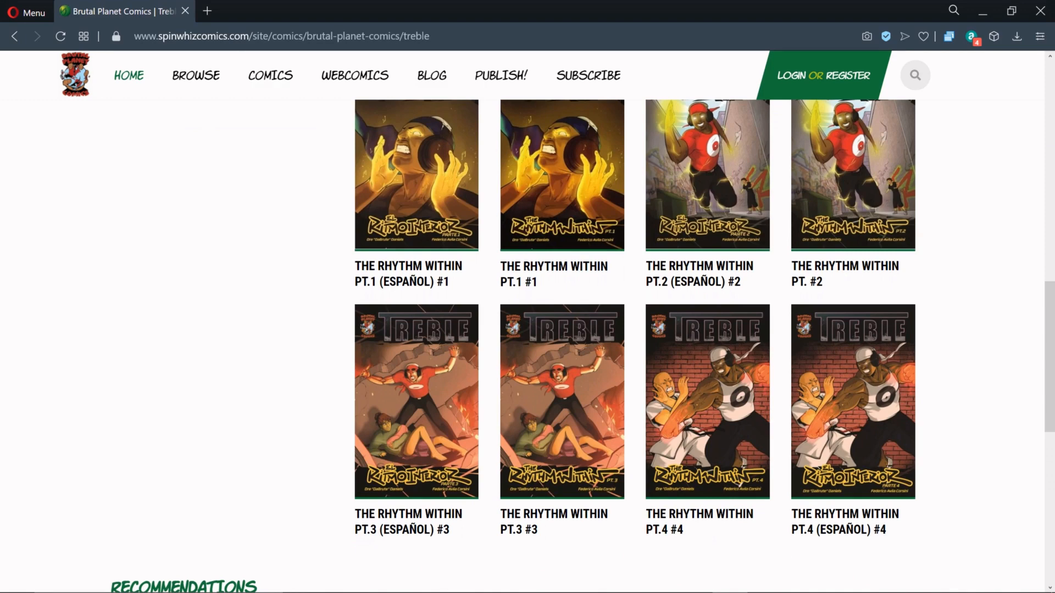